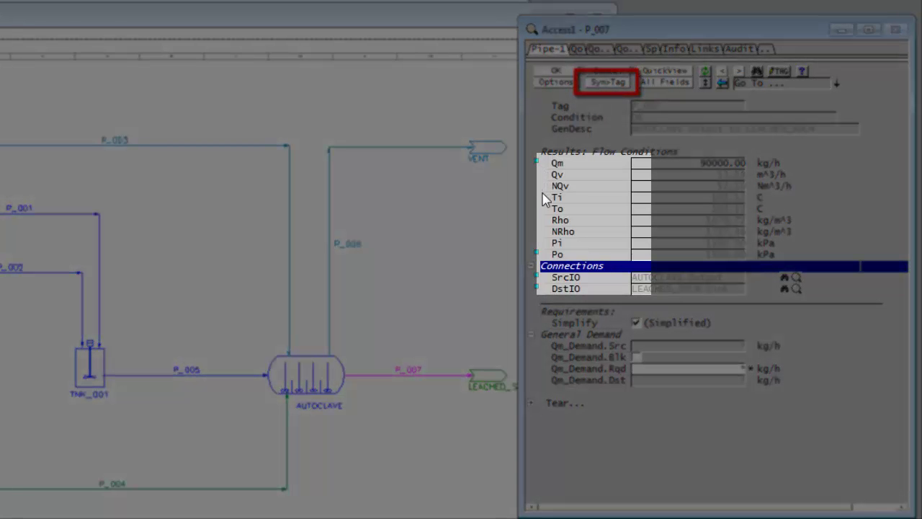
# Display P_007's field labels as full tag names, and switch them back to symbols
pyautogui.click(598, 85)
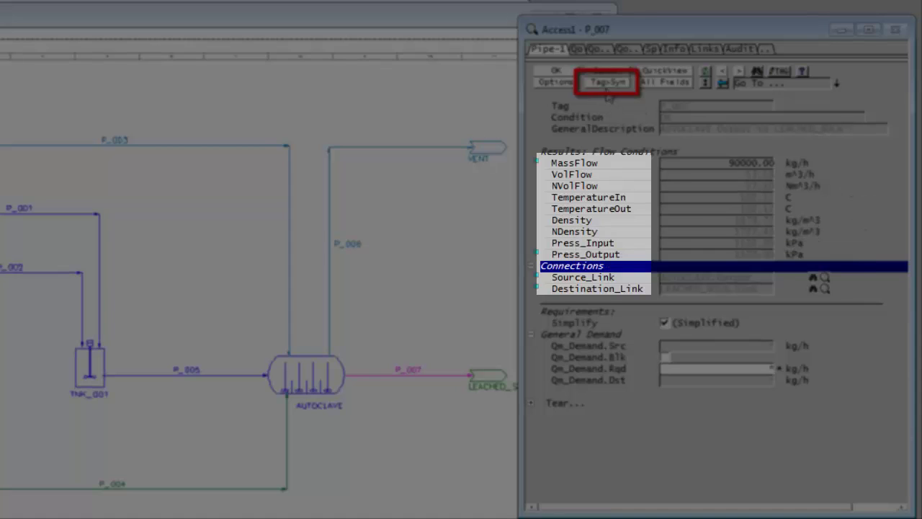
pyautogui.click(605, 82)
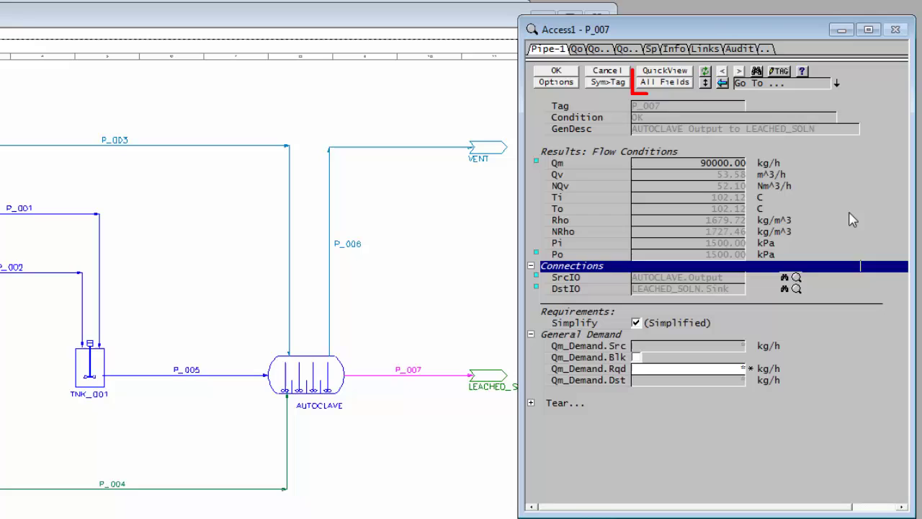
# Display all fields for P_007 on its Pipe-1 and Qo pages, and return to showing only the visible fields
pyautogui.click(680, 85)
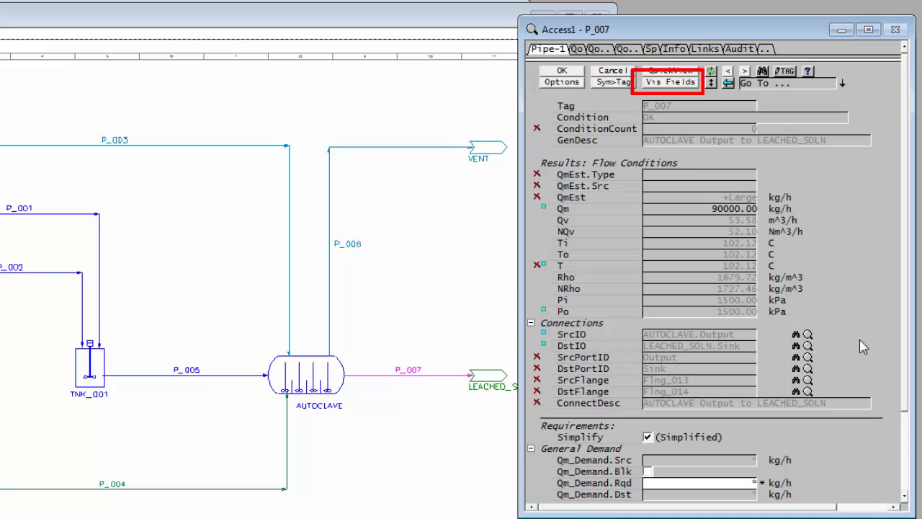
pyautogui.click(581, 52)
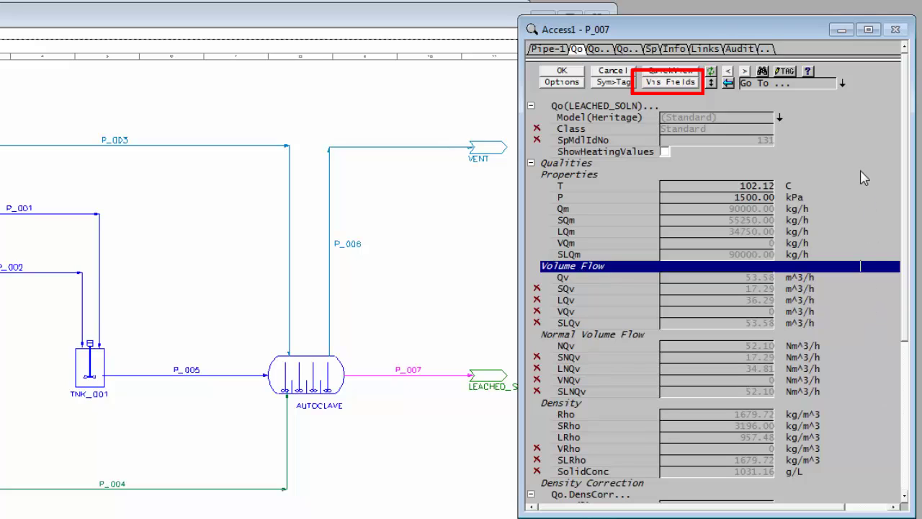
pyautogui.click(679, 82)
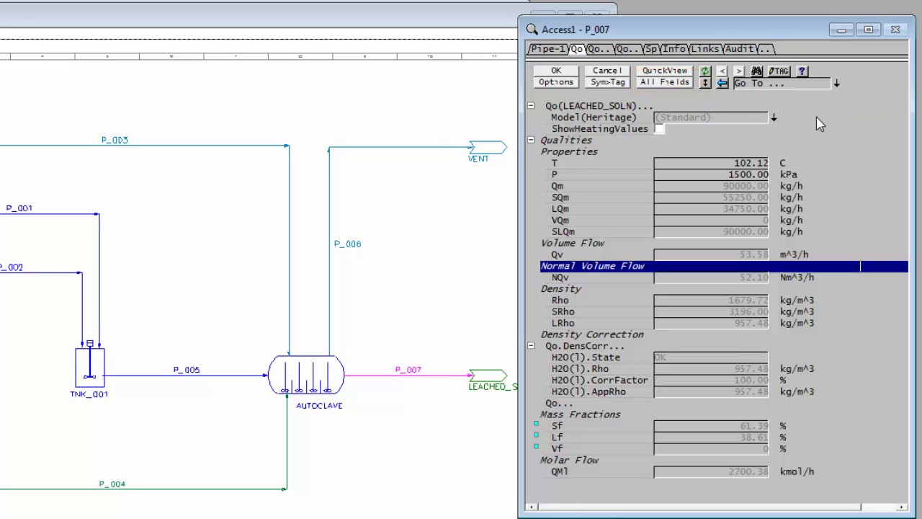
pyautogui.click(707, 75)
pyautogui.click(707, 84)
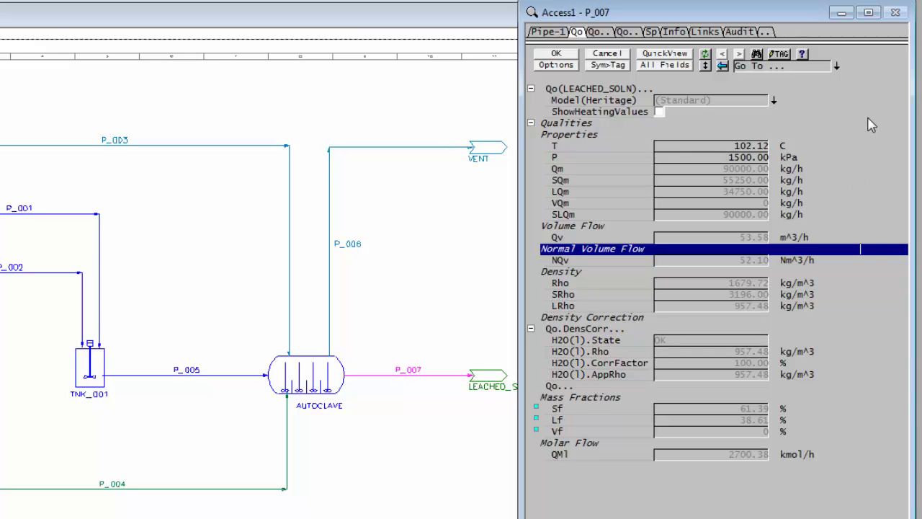
# Go upstream from P_007 to AUTOCLAVE and on to its input stream P_004
pyautogui.click(722, 54)
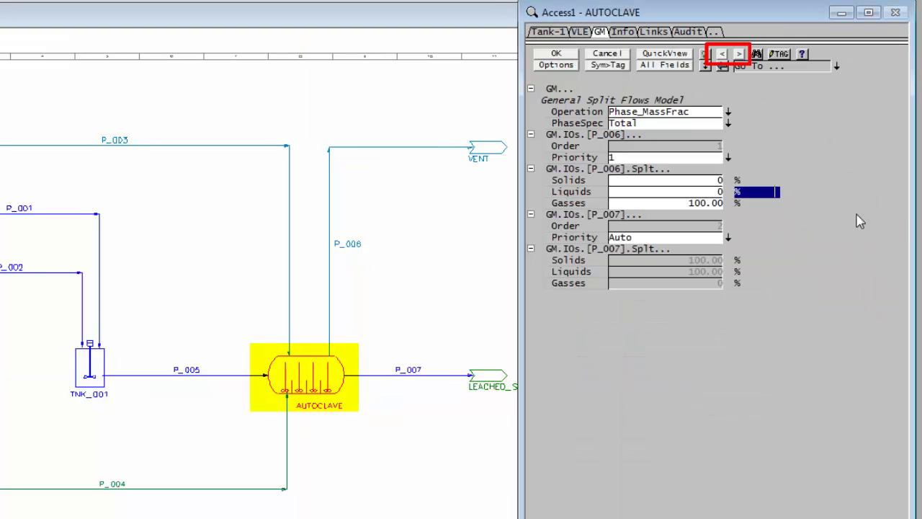
pyautogui.click(723, 54)
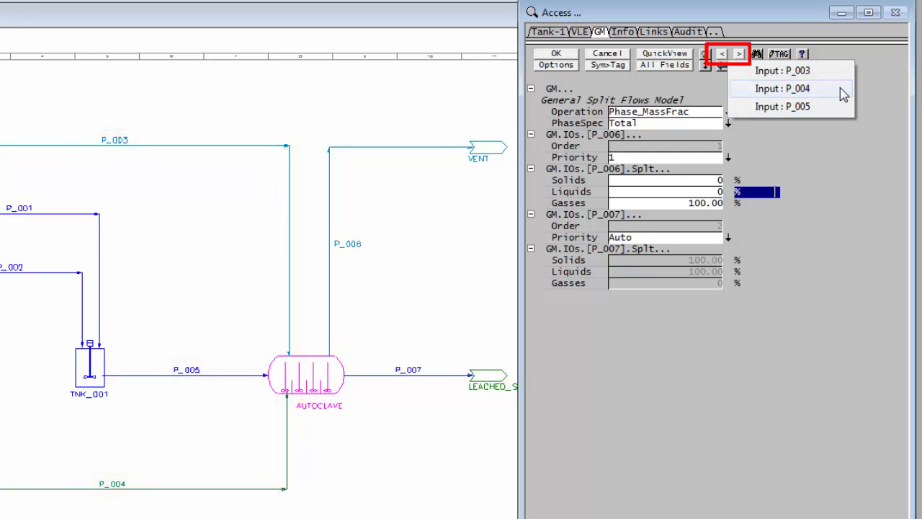
pyautogui.click(840, 88)
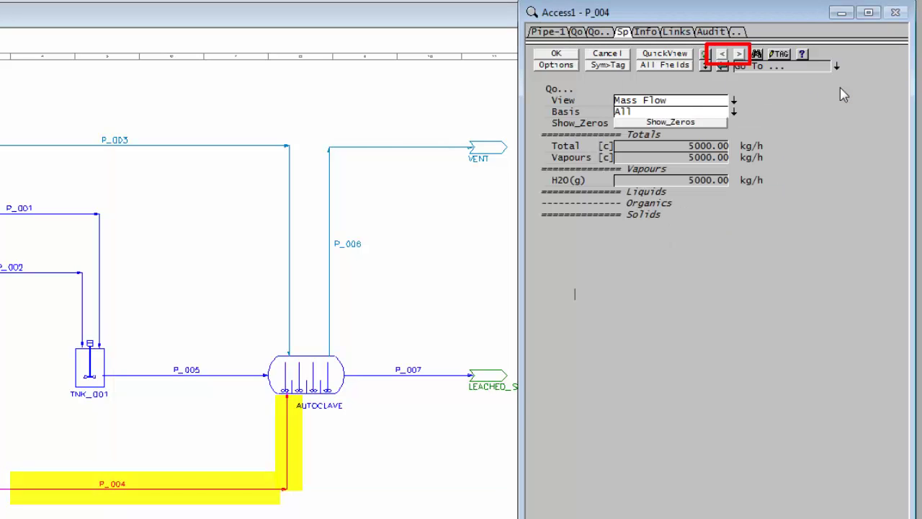
# Go downstream from P_004 to AUTOCLAVE and on to its output stream P_007
pyautogui.click(740, 55)
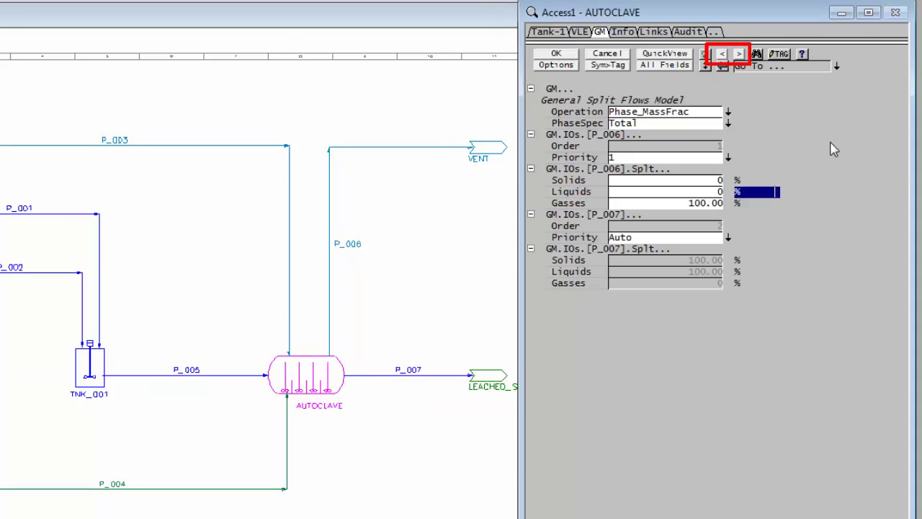
pyautogui.rightClick(739, 55)
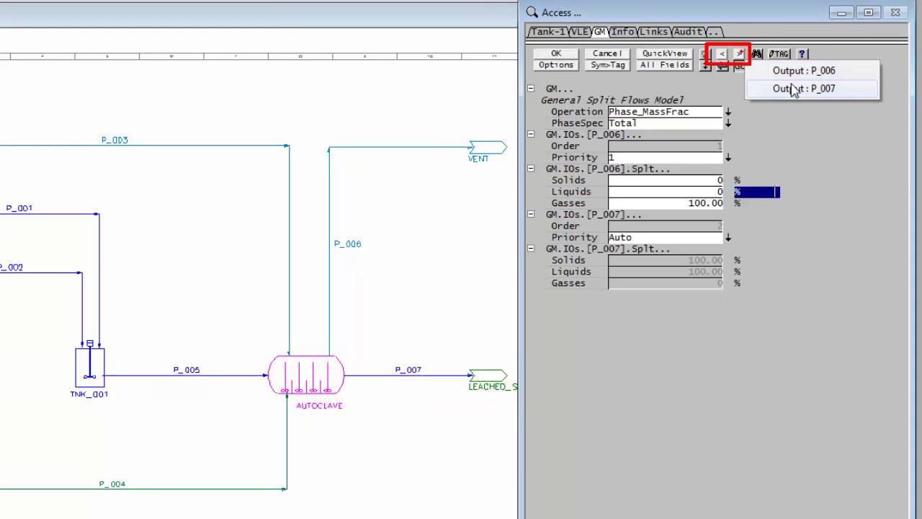
pyautogui.click(847, 88)
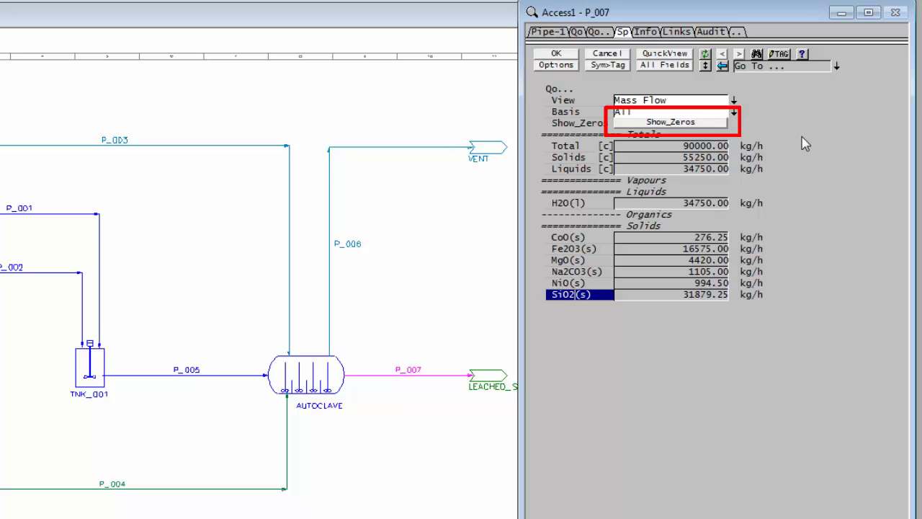
# Show the zero-value species in P_007's mass flow list, and hide them again
pyautogui.click(724, 123)
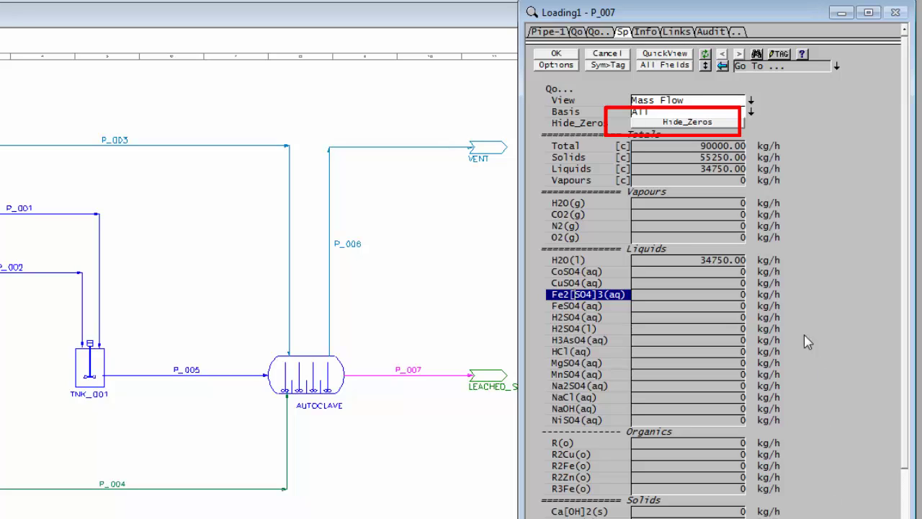
pyautogui.click(733, 124)
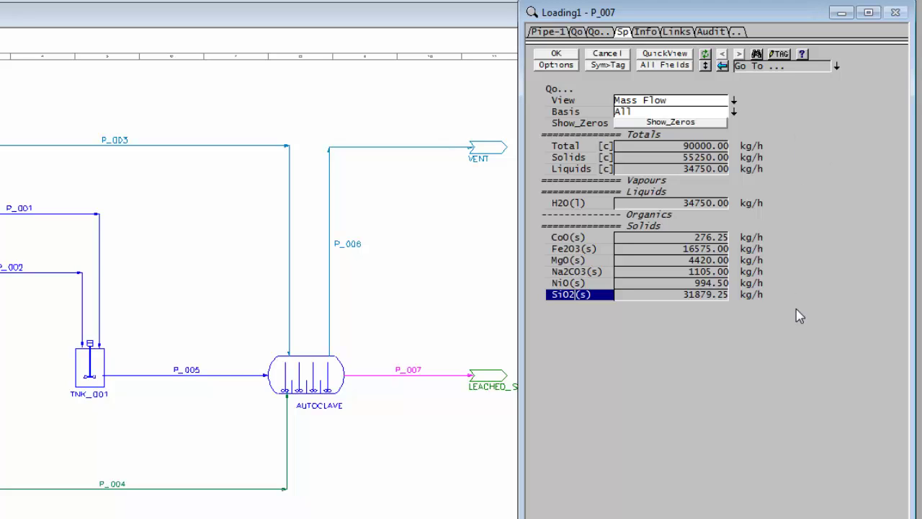
# Set the View of P_007's species data to Species Conc and look at the view list
pyautogui.click(734, 105)
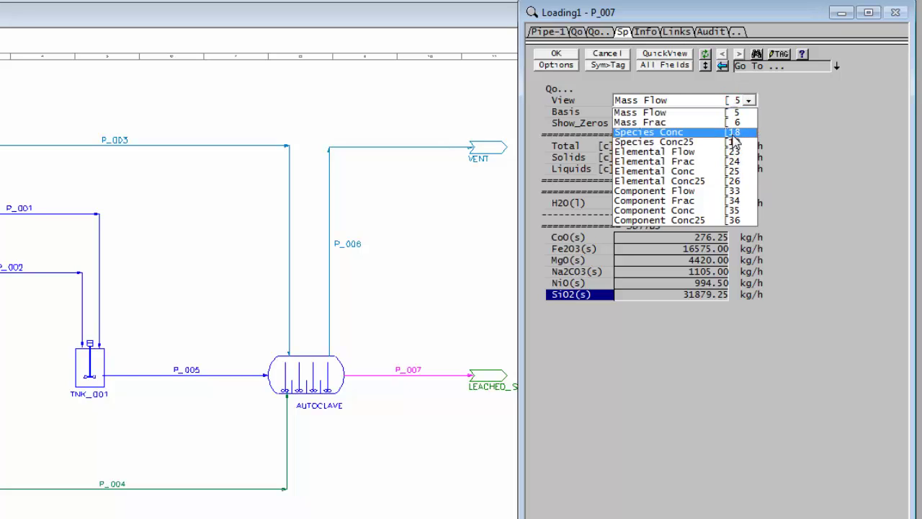
pyautogui.click(732, 133)
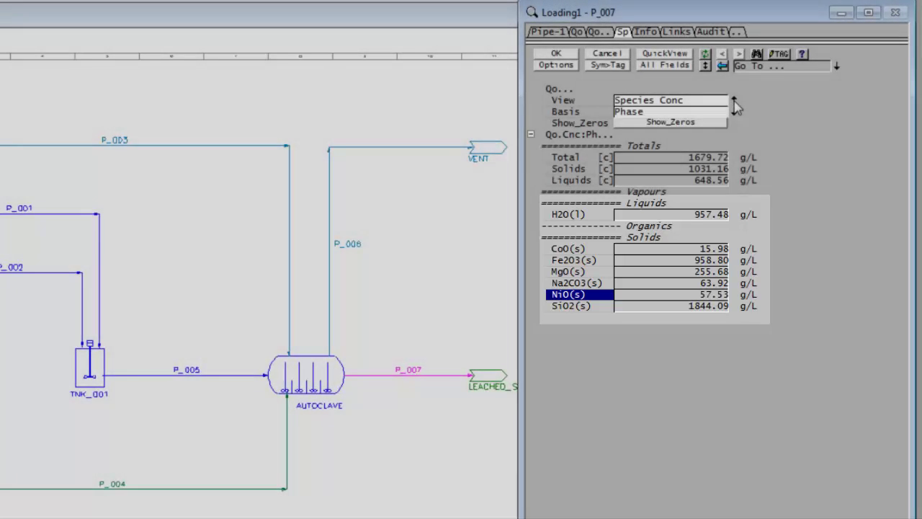
pyautogui.click(734, 105)
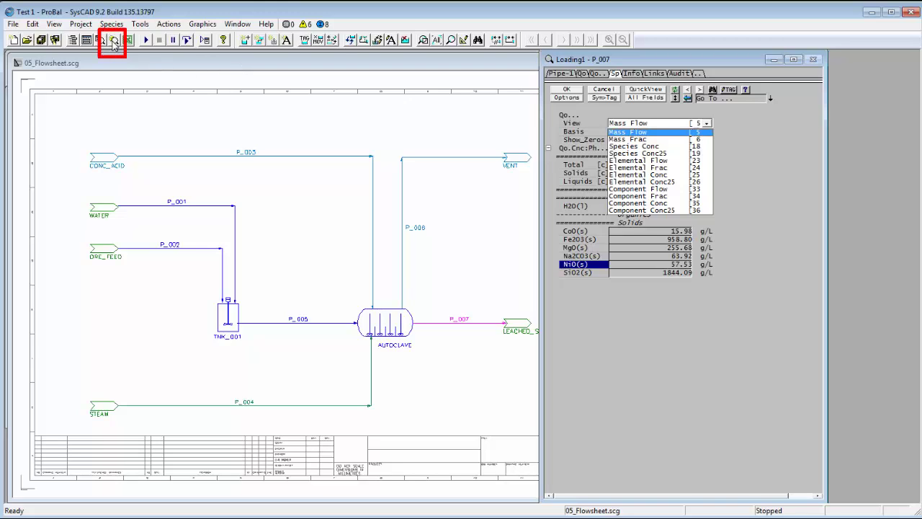
# Enable the SpeciesMolar, ComponentMolar and ElementMolar material view options in the Plant Model
pyautogui.click(53, 28)
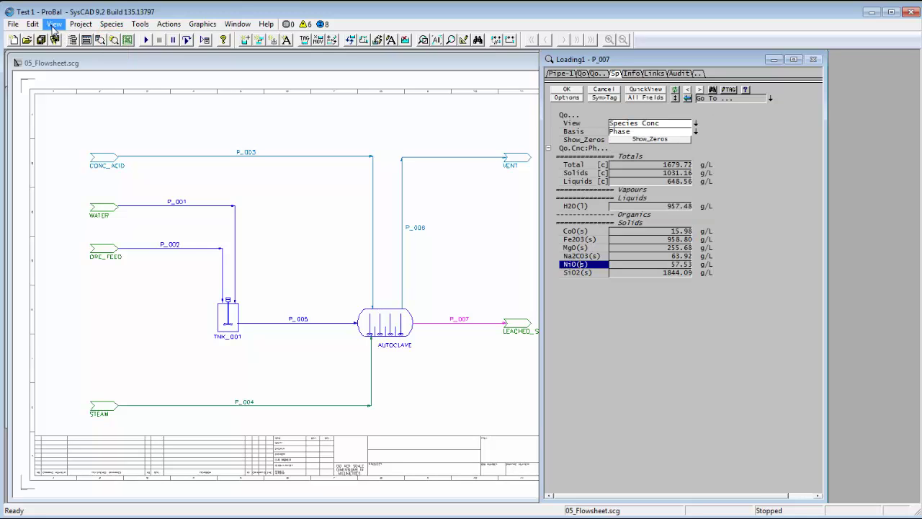
pyautogui.click(54, 26)
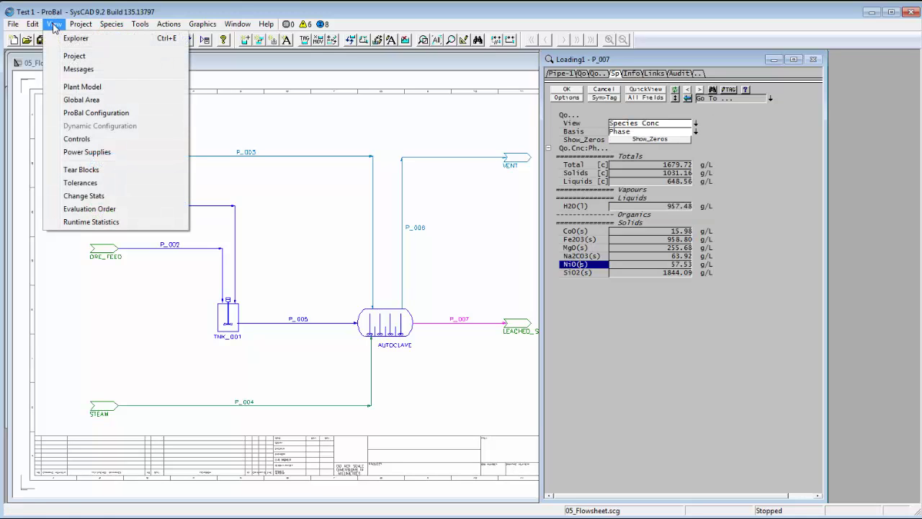
pyautogui.click(75, 88)
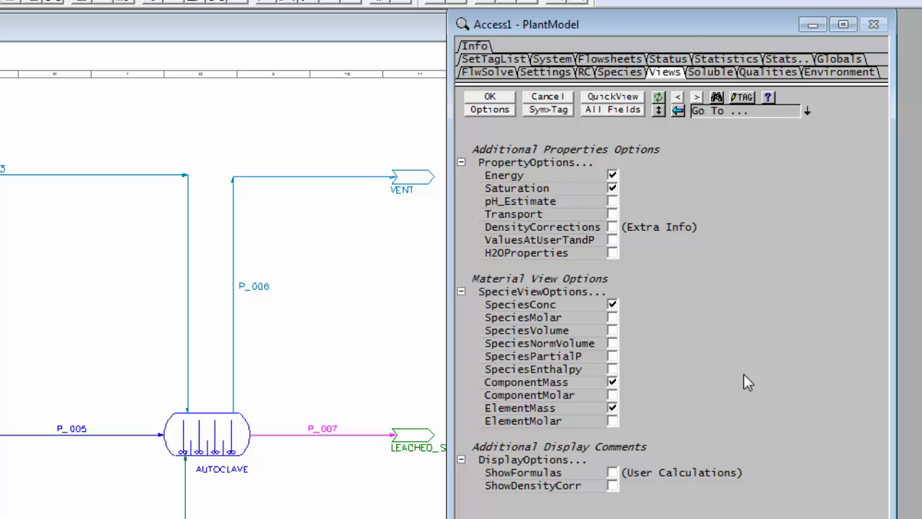
pyautogui.click(613, 318)
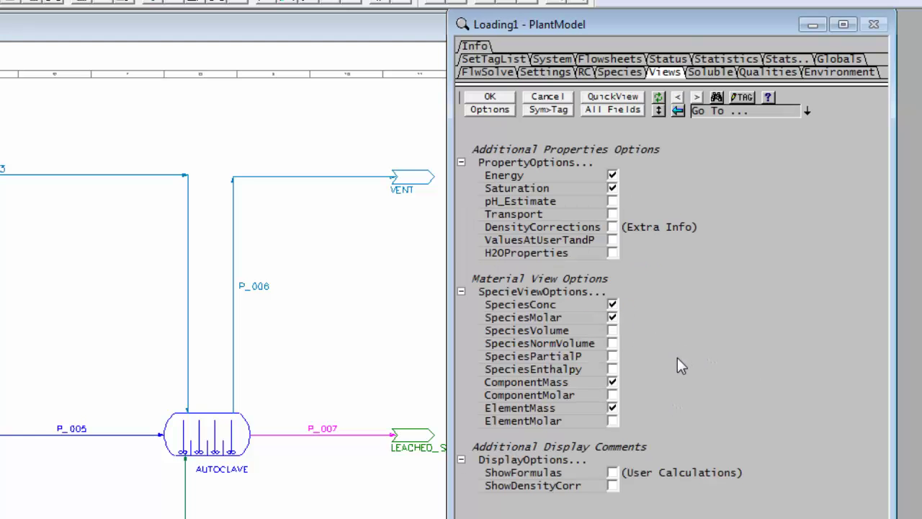
pyautogui.click(611, 396)
pyautogui.click(611, 408)
pyautogui.click(612, 422)
# Reopen P_007 from the flowsheet and examine the extended list of species views without changing the selection
pyautogui.click(377, 372)
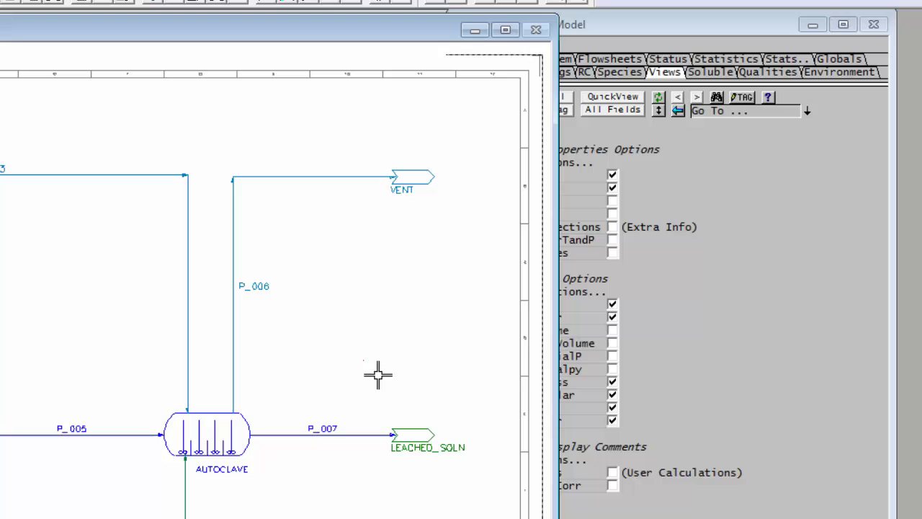
pyautogui.click(337, 450)
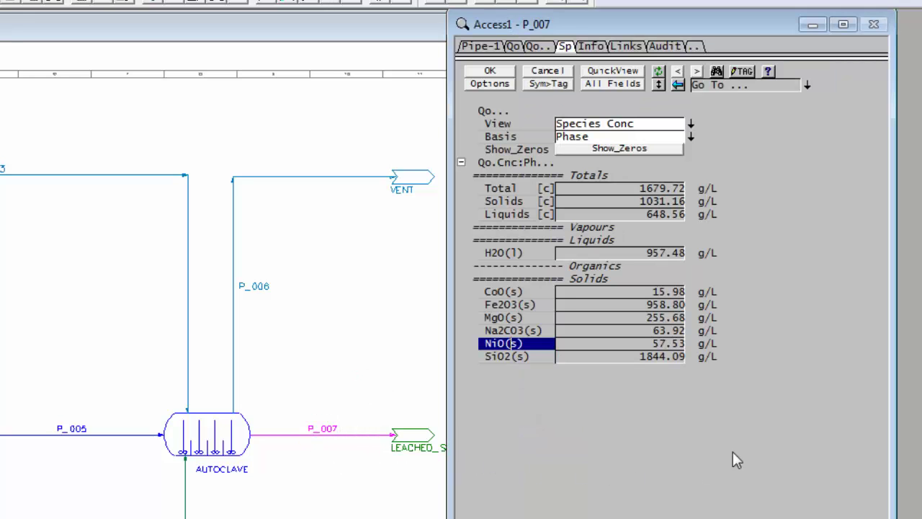
pyautogui.click(692, 125)
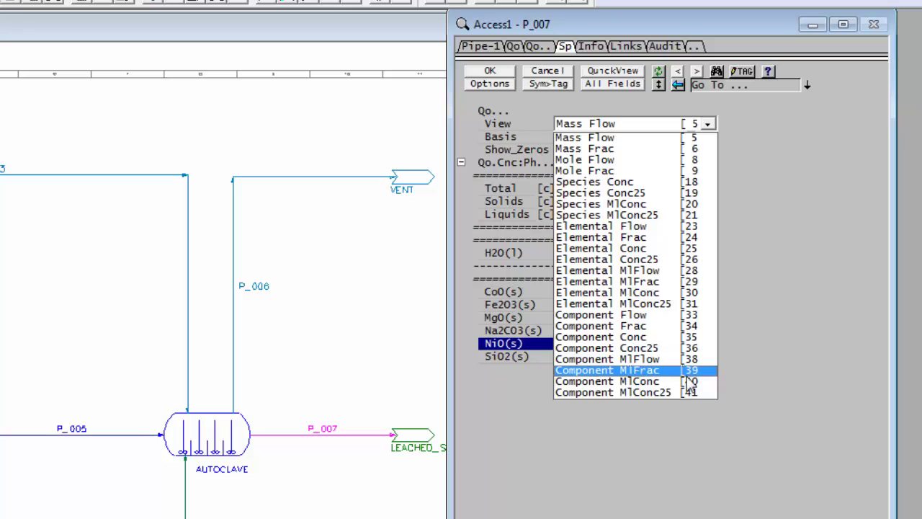
pyautogui.click(772, 370)
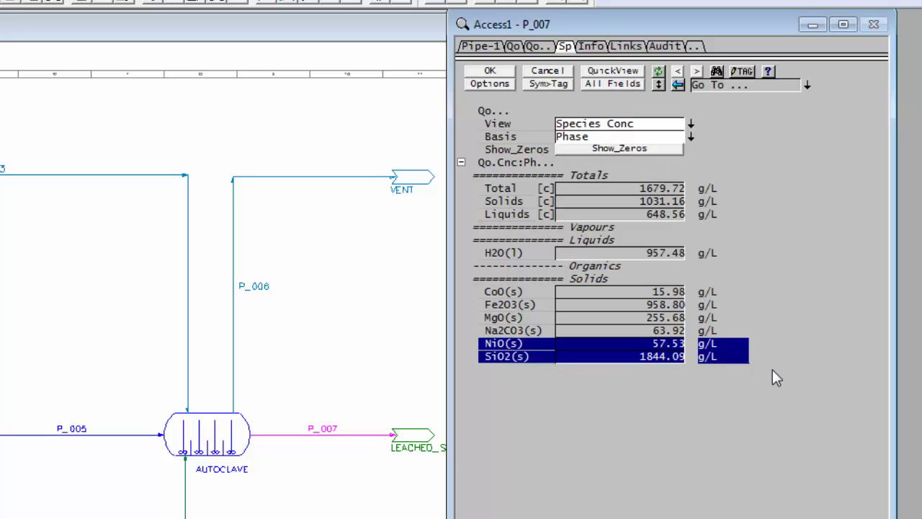
# Review P_007's Info page and return to its Pipe-1 page with the flow conditions
pyautogui.click(591, 45)
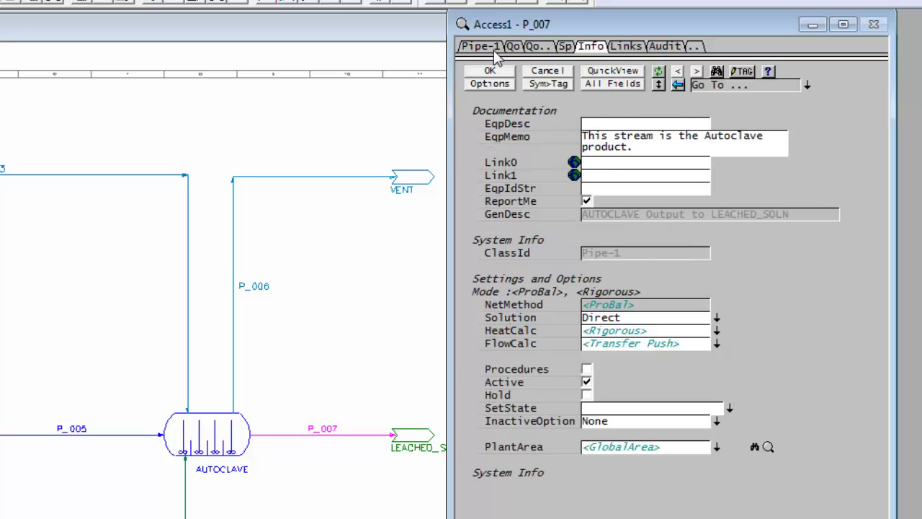
pyautogui.click(494, 46)
pyautogui.click(832, 295)
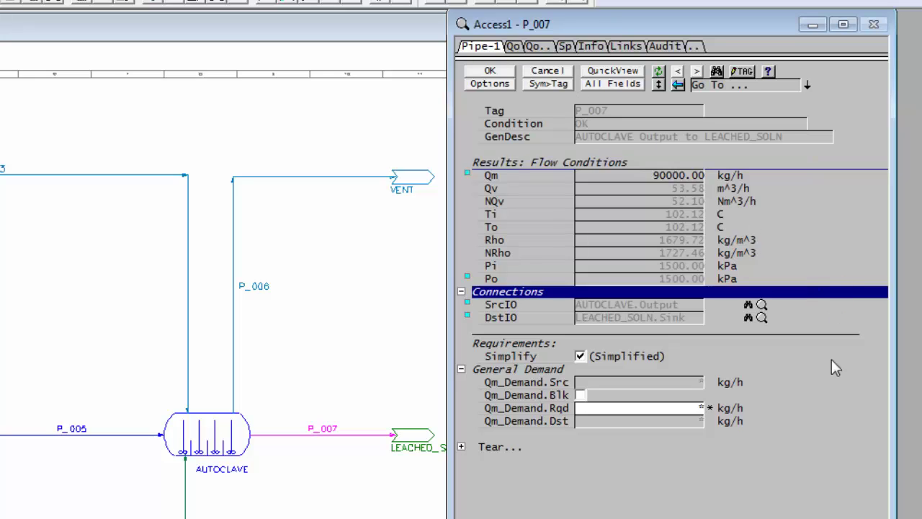
pyautogui.click(826, 499)
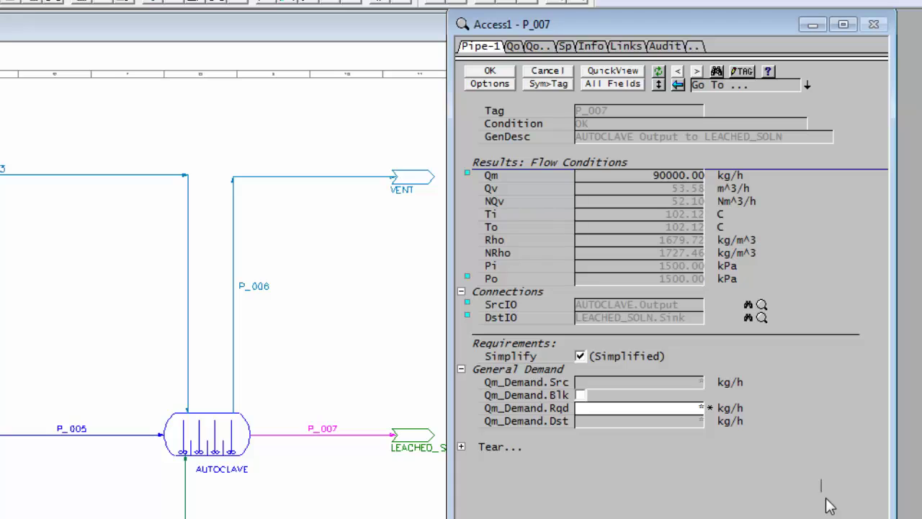